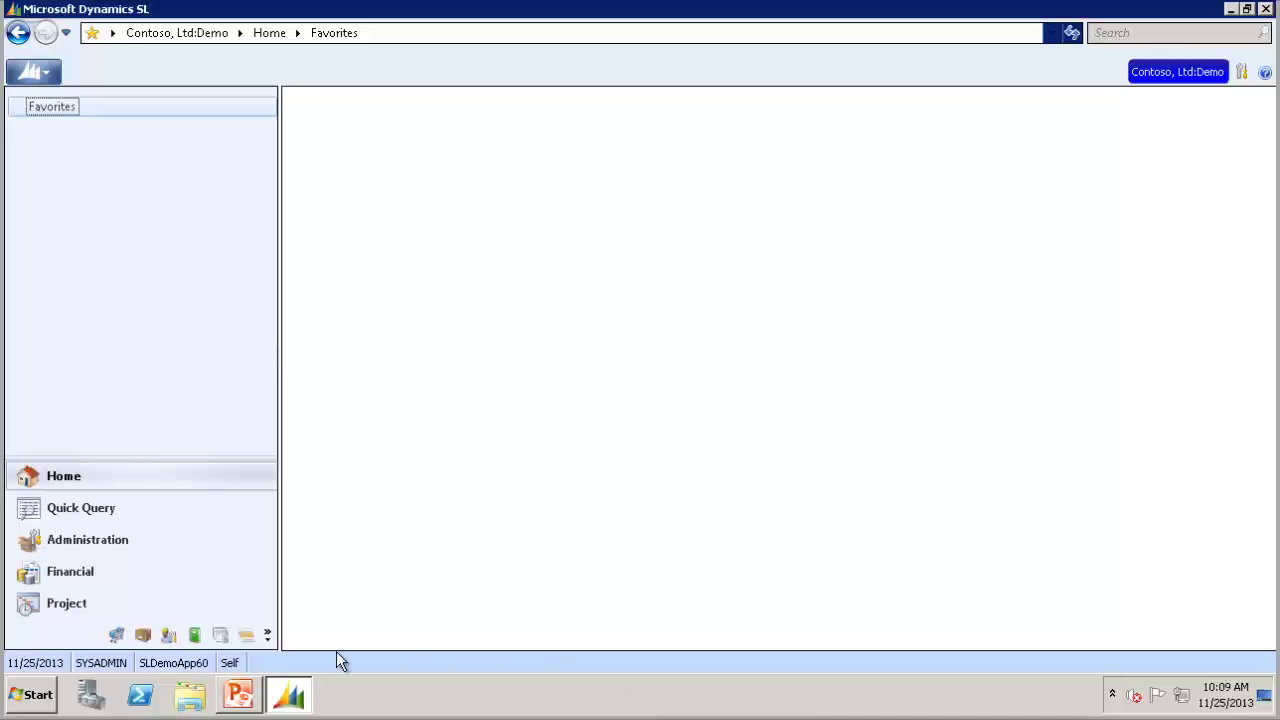
In AR Setup's Customer Defaults, set NSF Check Bank Charge to 25.00 and save.
click(72, 575)
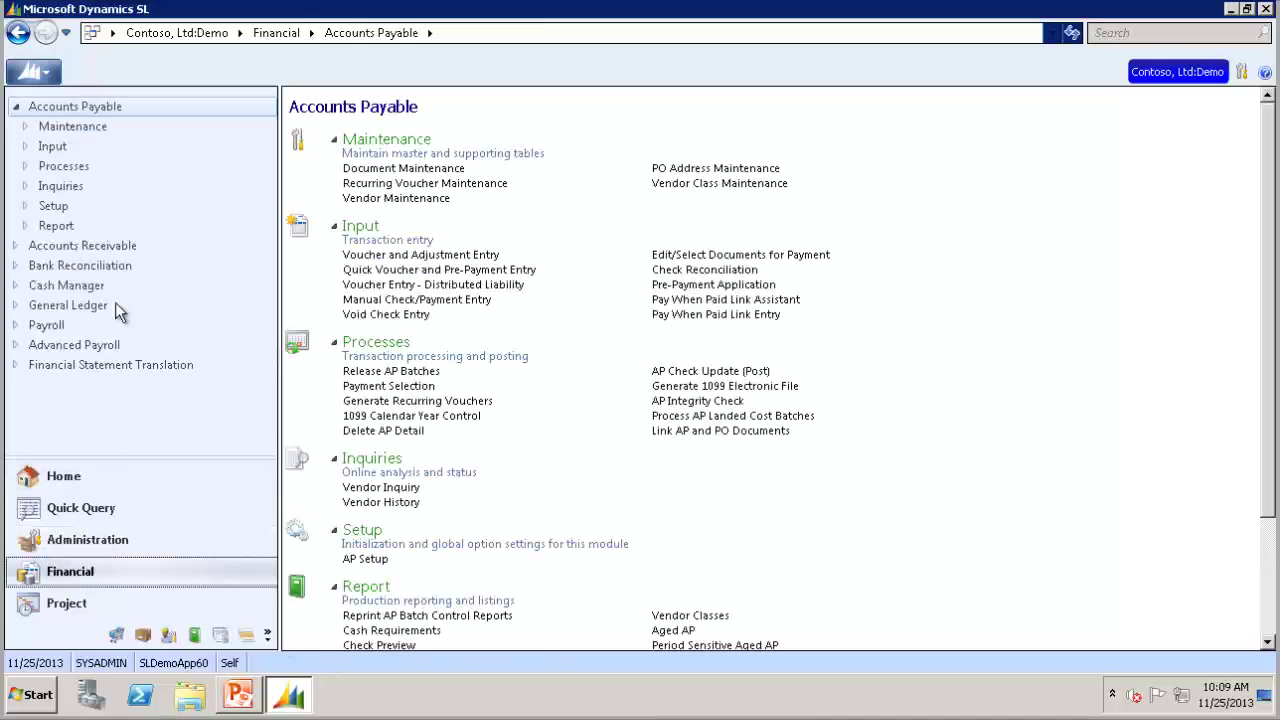
click(100, 247)
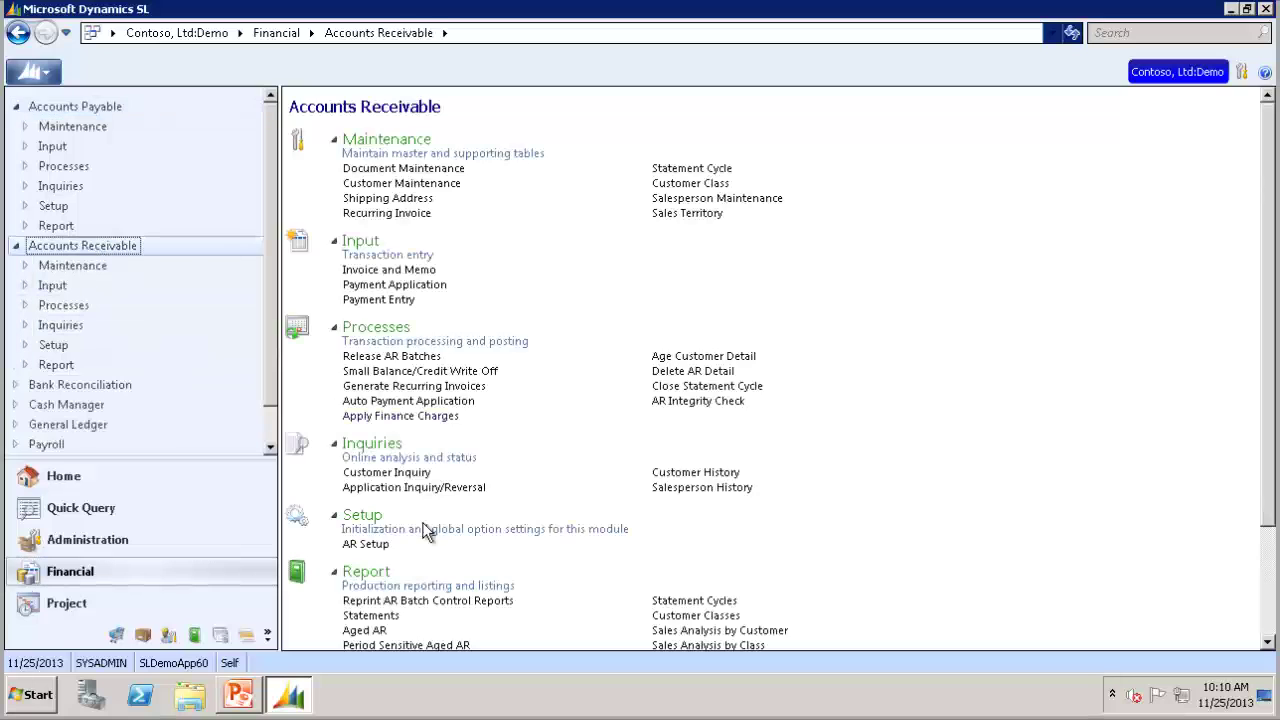
click(371, 546)
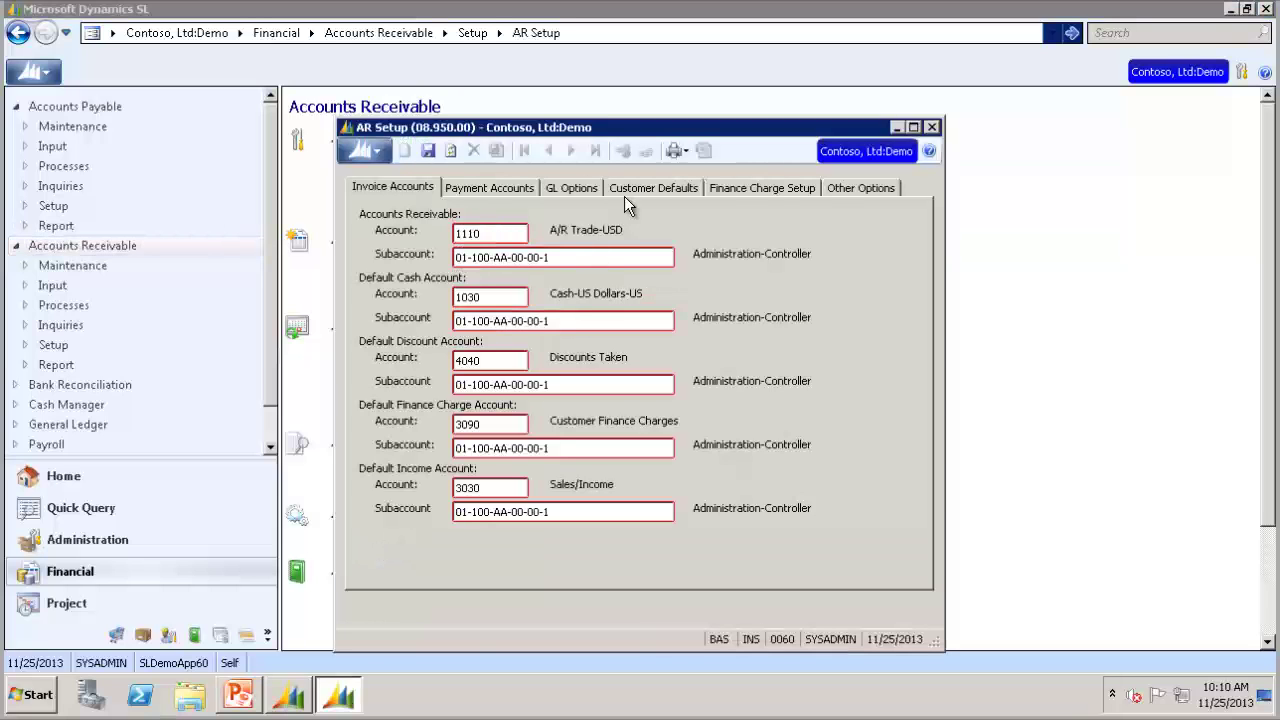
click(647, 189)
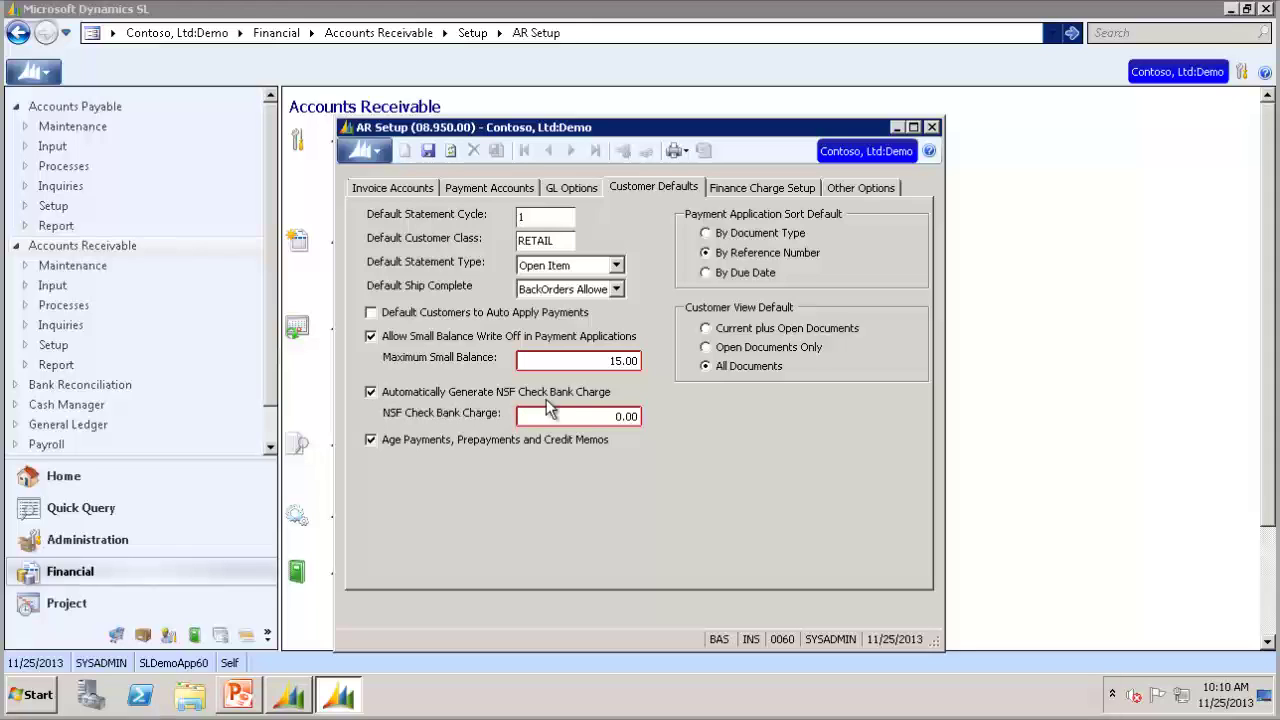
click(603, 418)
text(25)
click(427, 150)
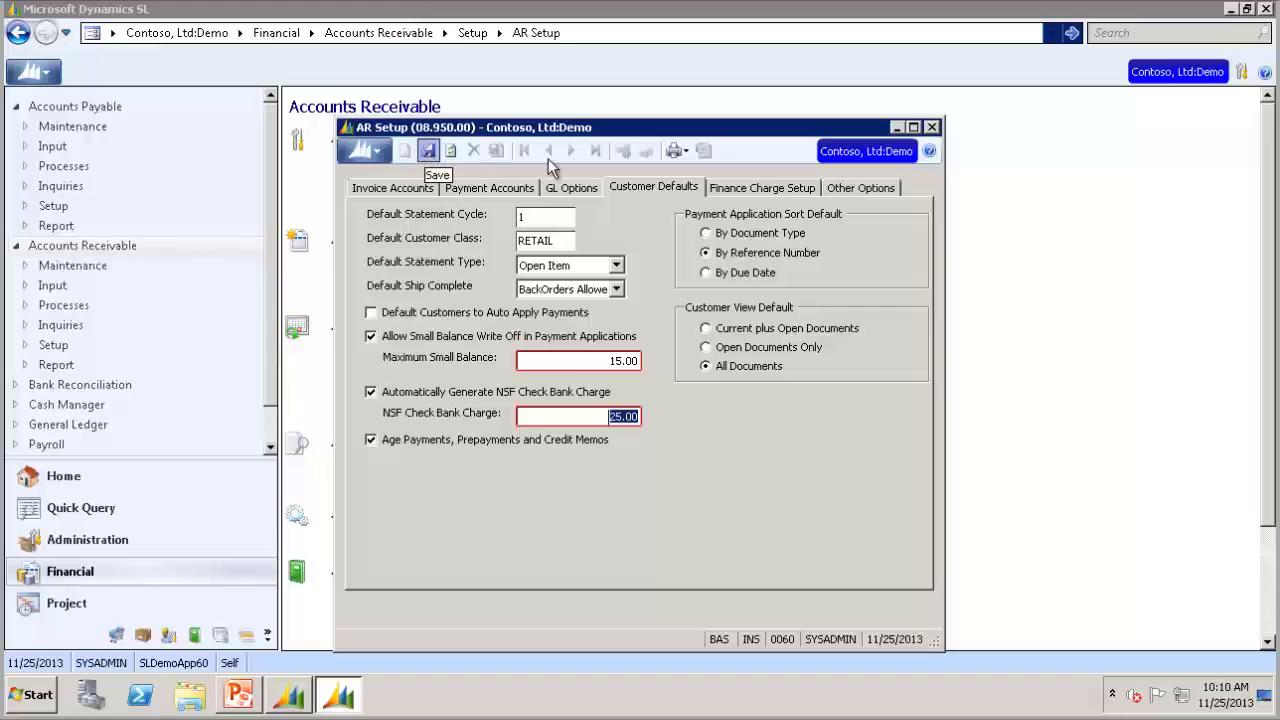
click(931, 128)
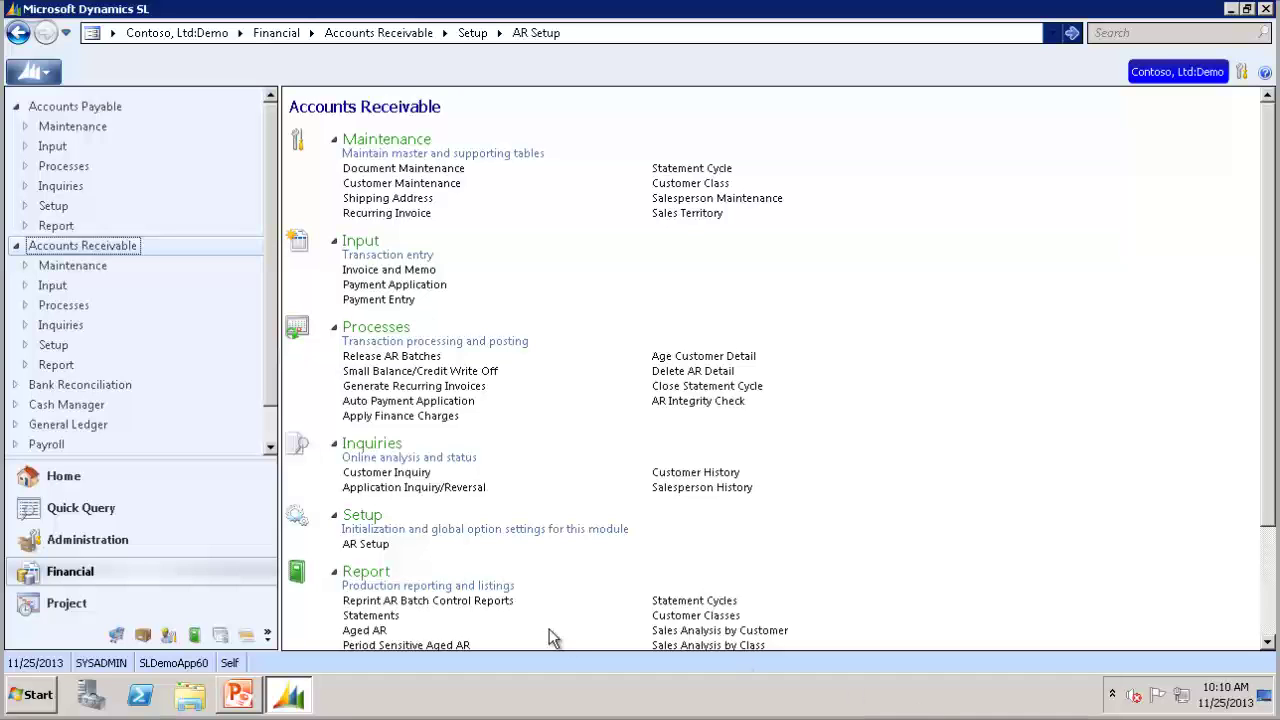
Load customer C300, School of Fine Art, into Application Inquiry/Reversal and review its application documents.
click(427, 488)
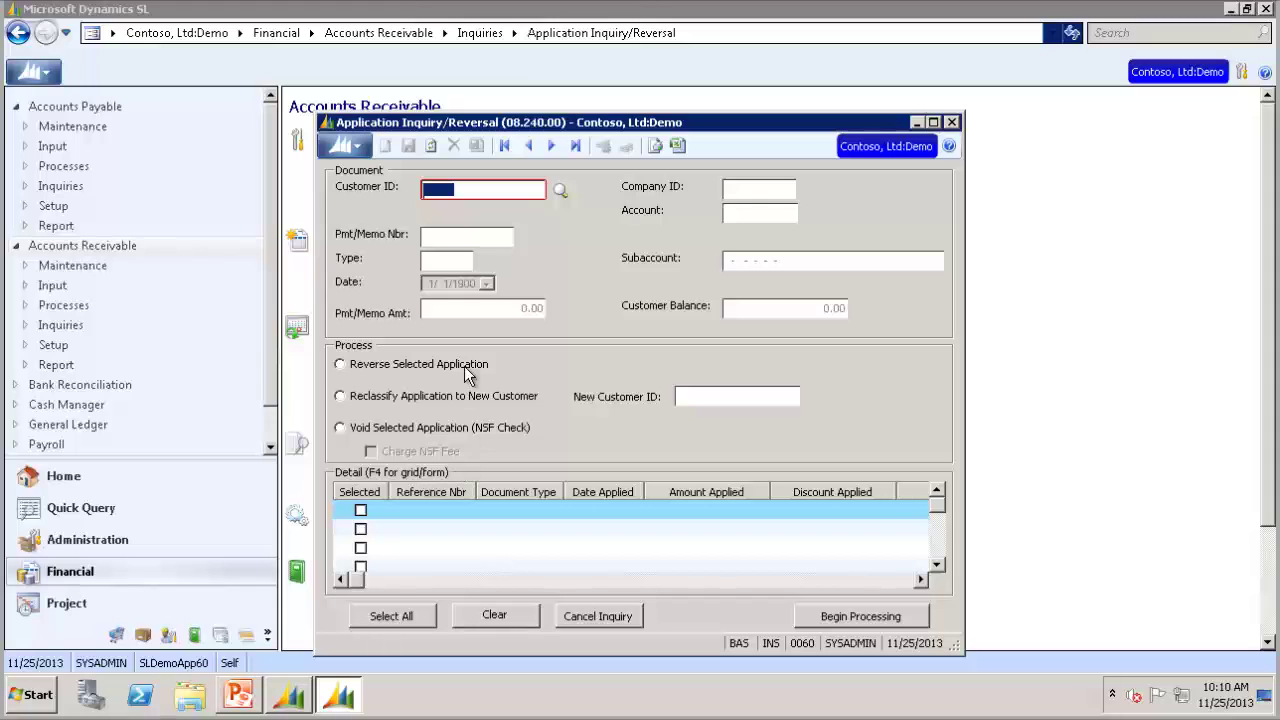
click(449, 189)
text(C300)
key(Tab)
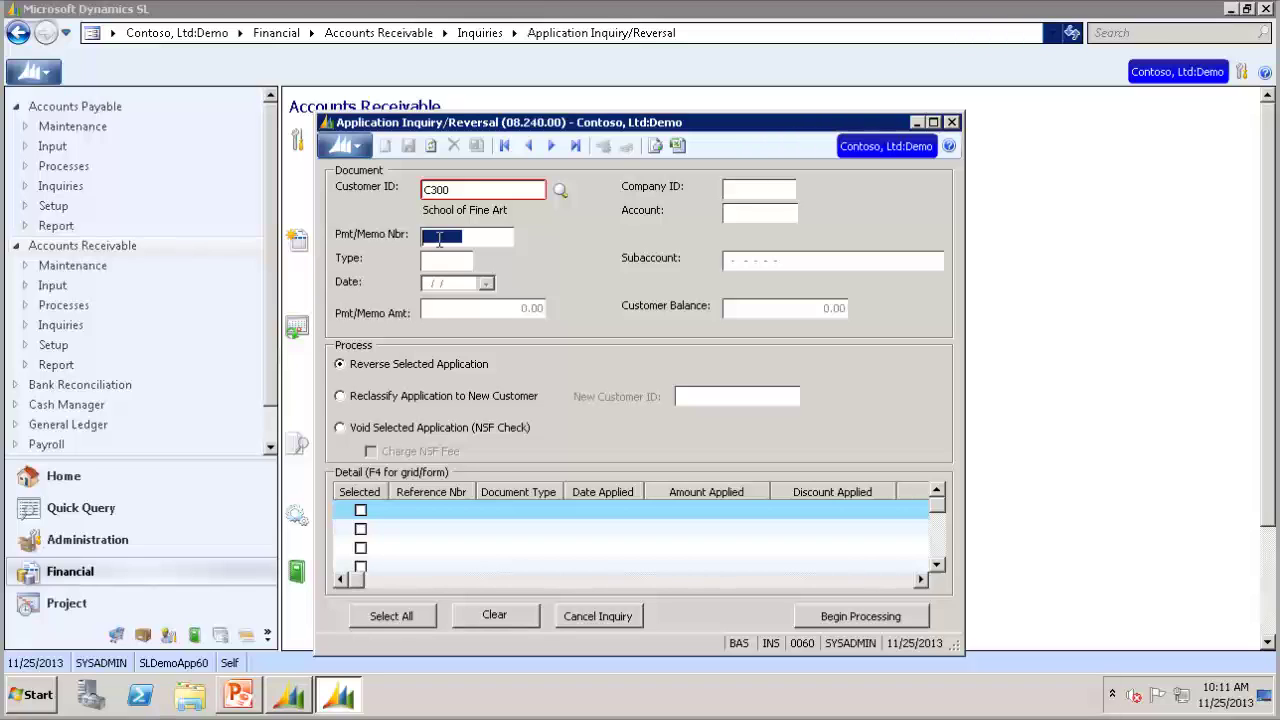
key(F3)
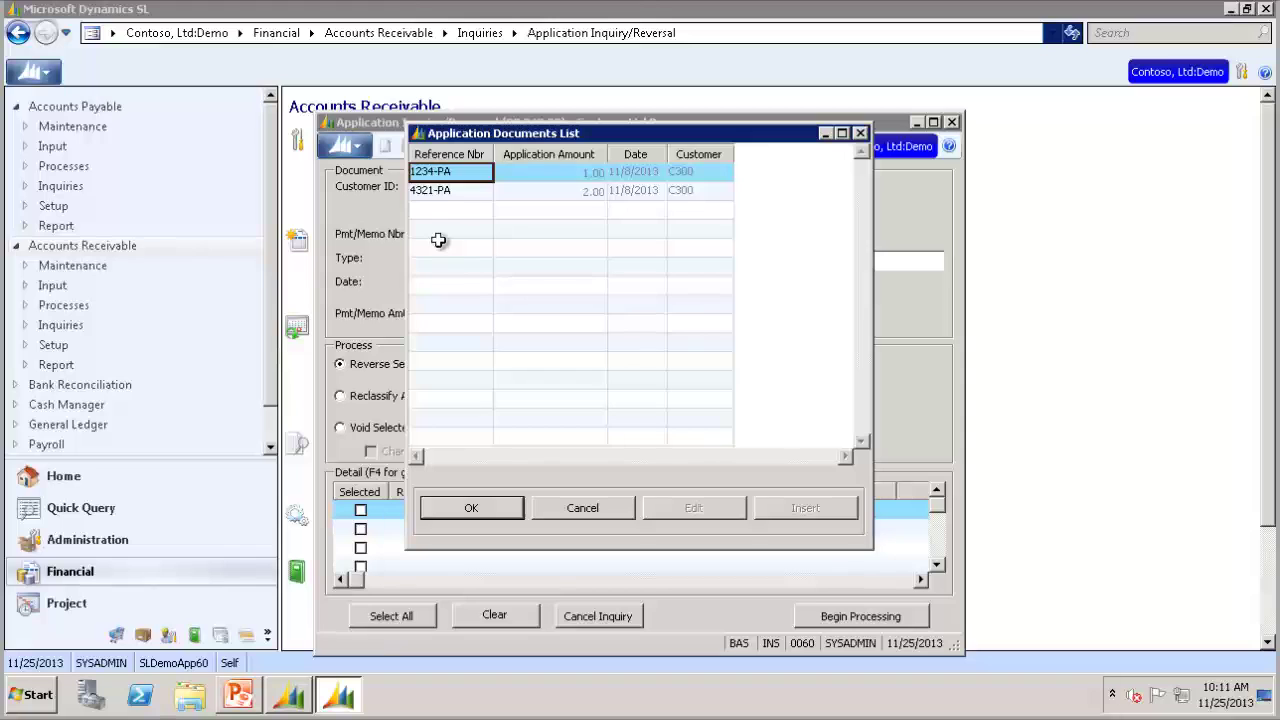
click(460, 510)
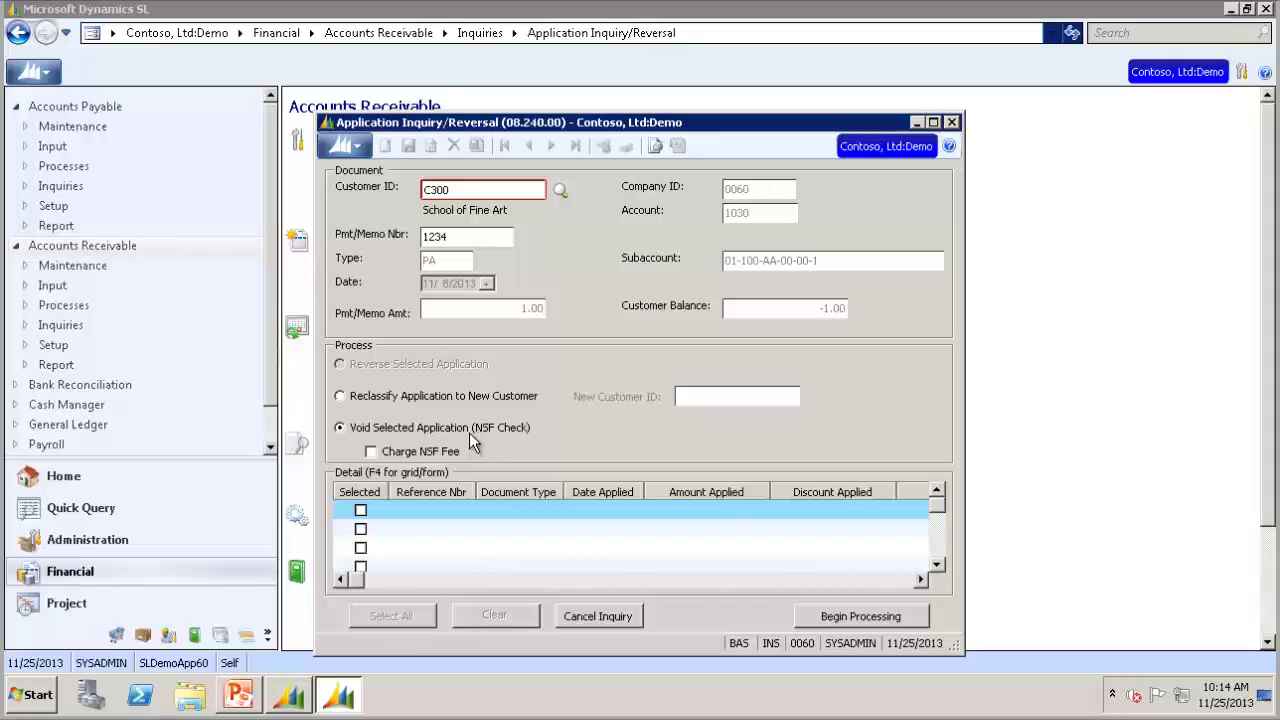
Void payment 1234 as an NSF check with the NSF fee charged, processed as batch 000127.
click(371, 455)
click(860, 616)
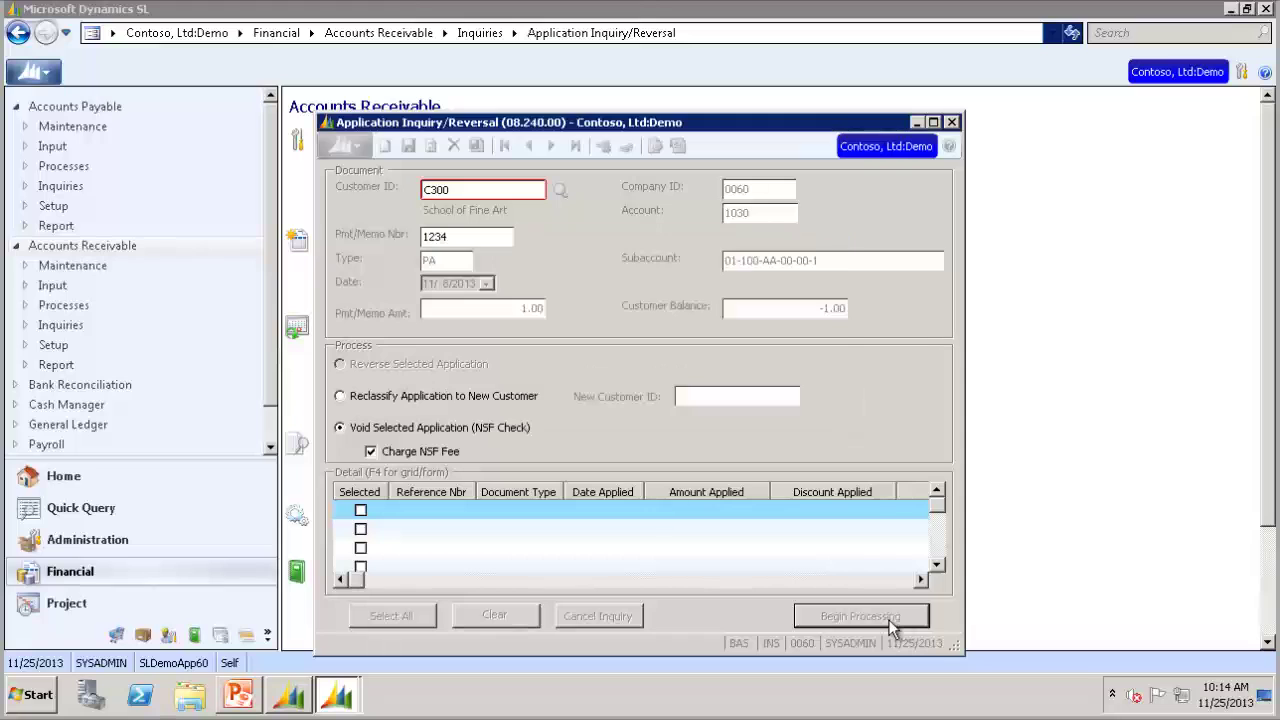
click(638, 403)
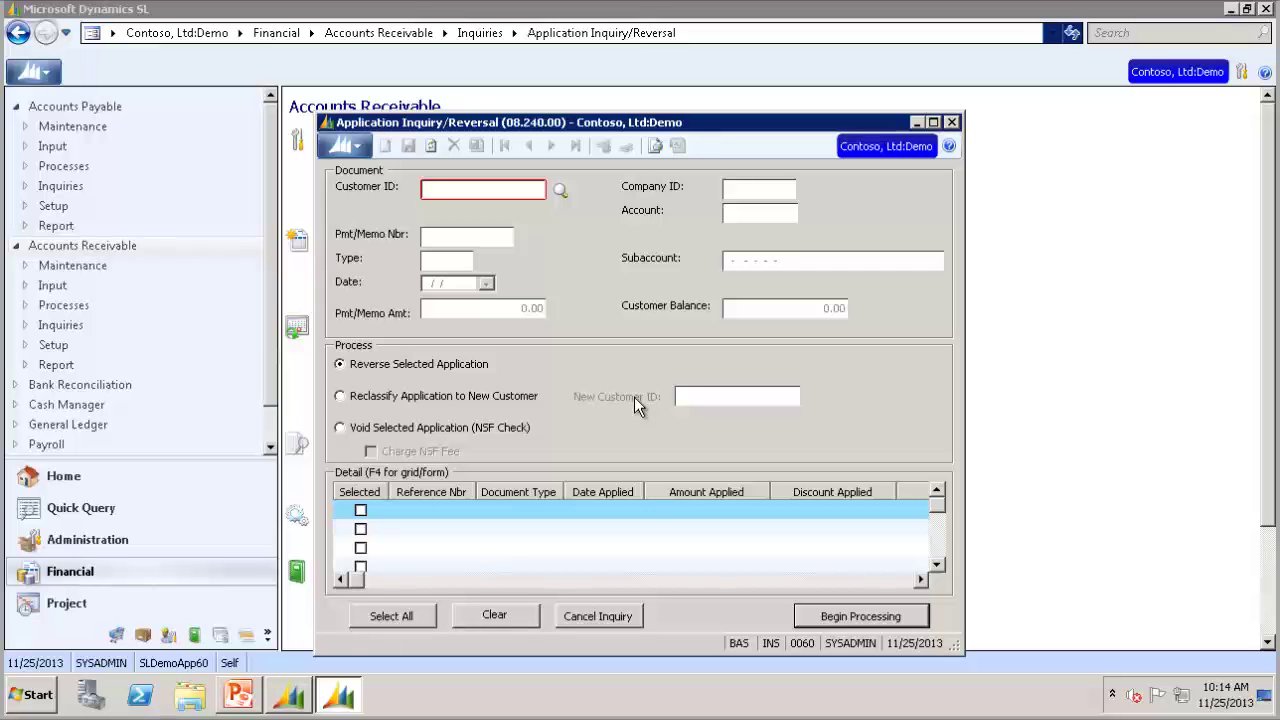
key(Escape)
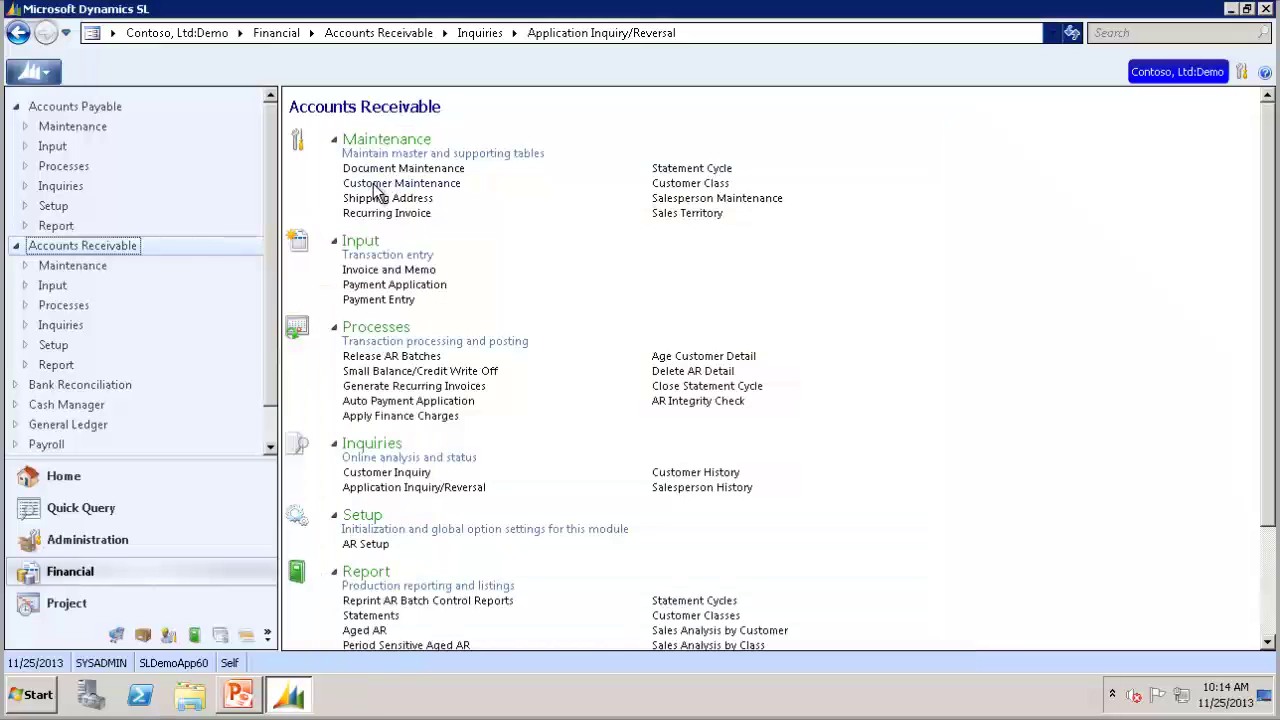
click(373, 183)
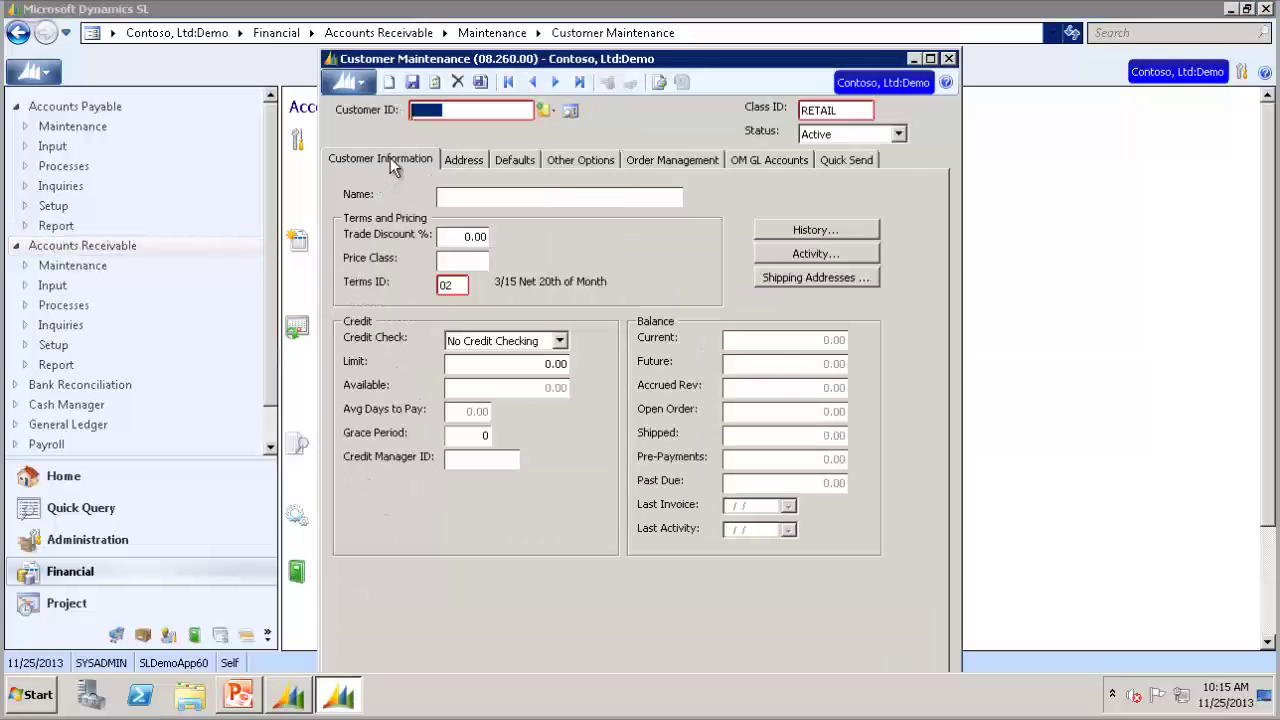
text(C300)
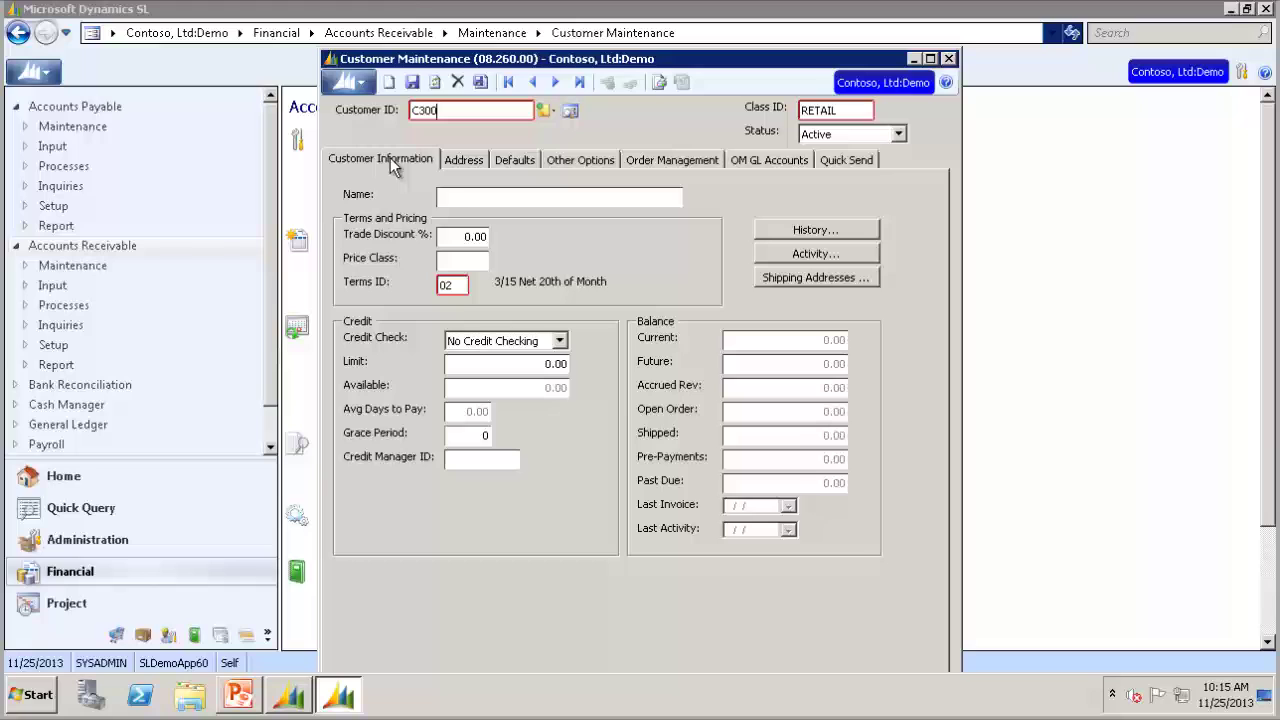
key(Tab)
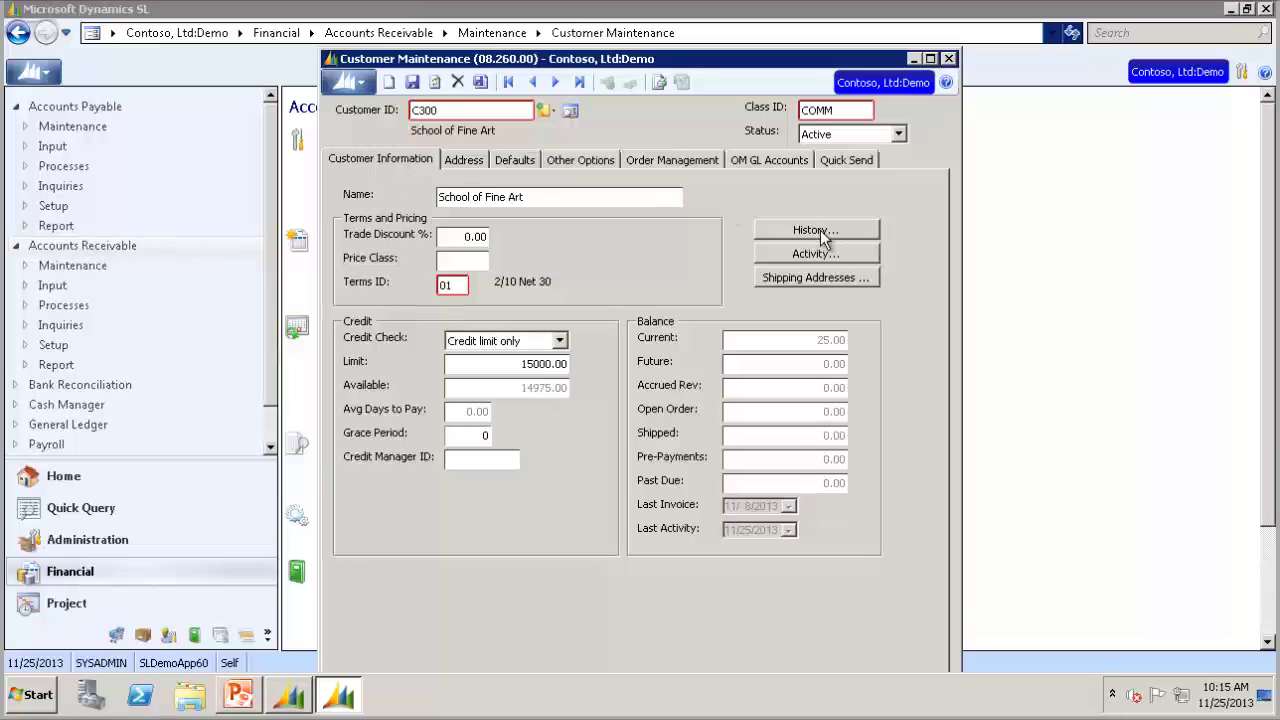
click(812, 255)
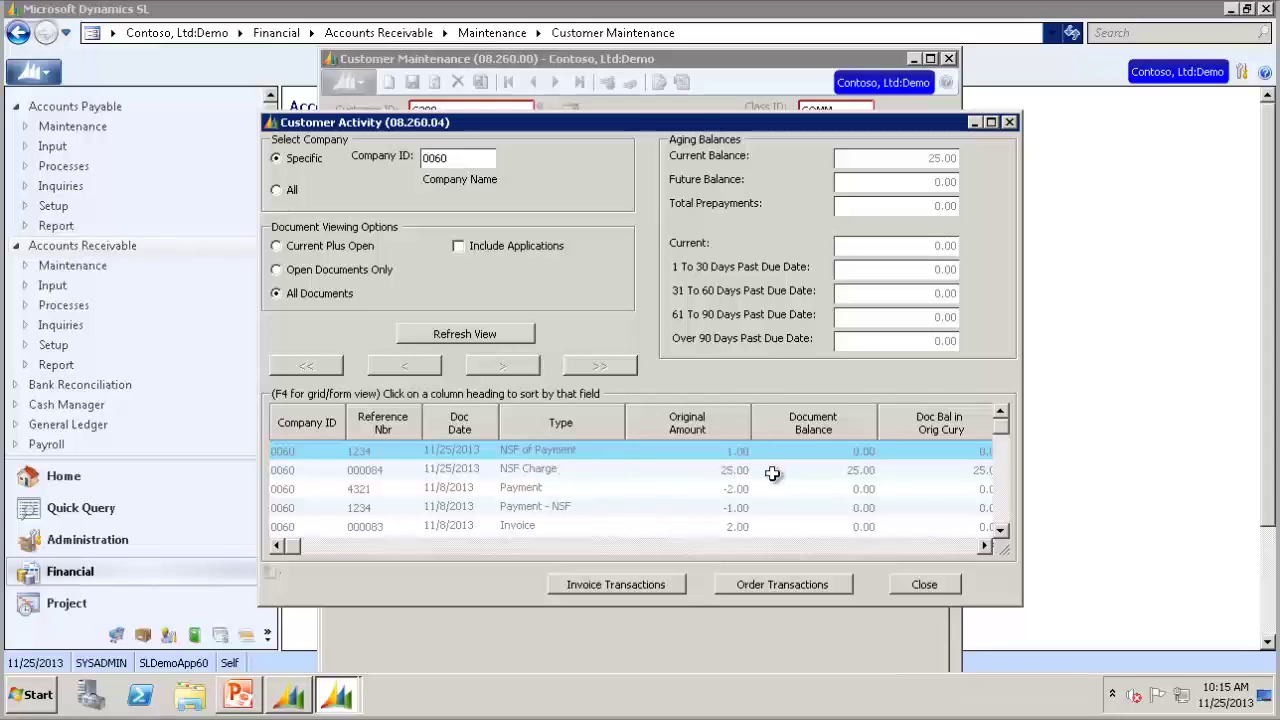
click(927, 583)
click(950, 58)
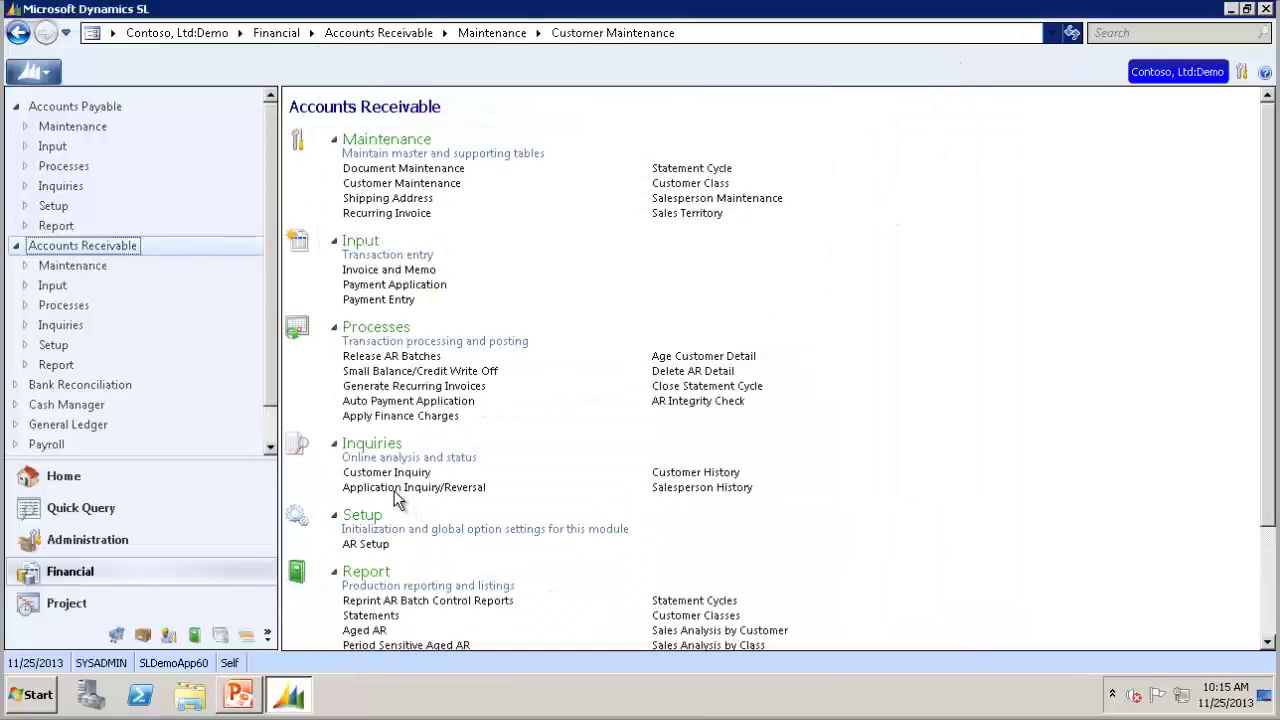
Load customer C300's payment 4321-PA, showing its 2.00 application to invoice 000083.
click(396, 488)
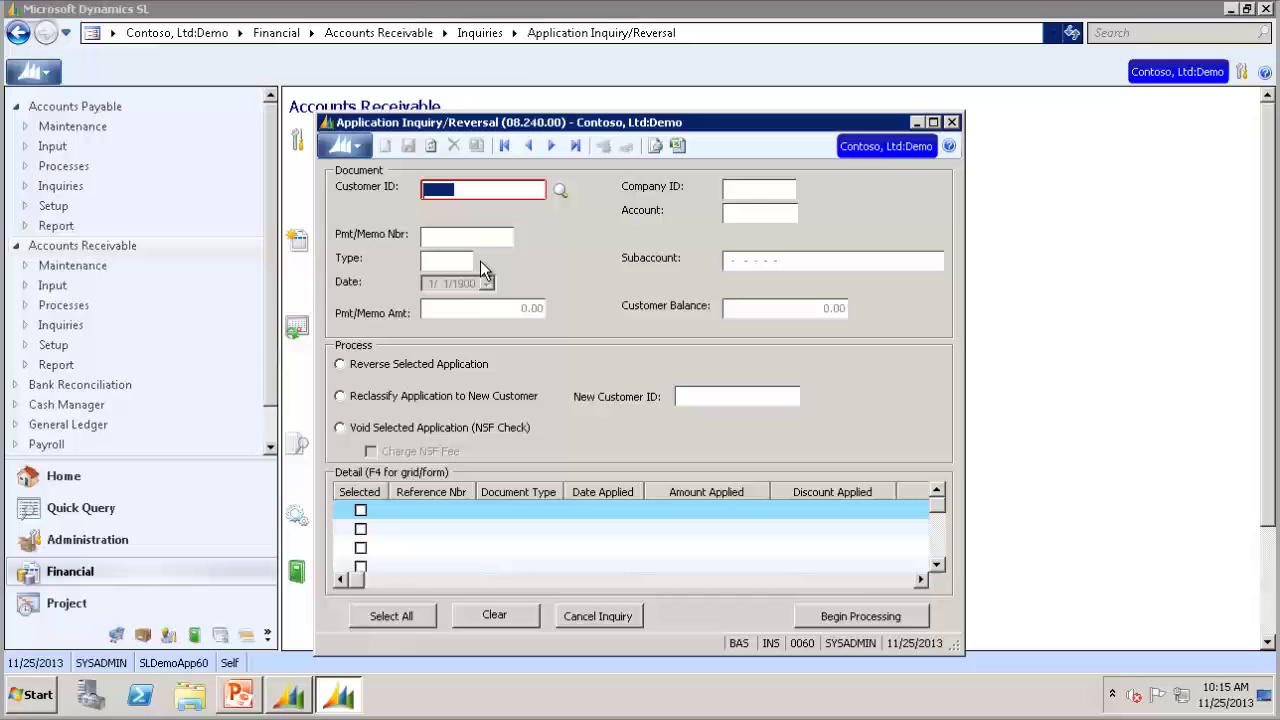
text(C300)
click(460, 237)
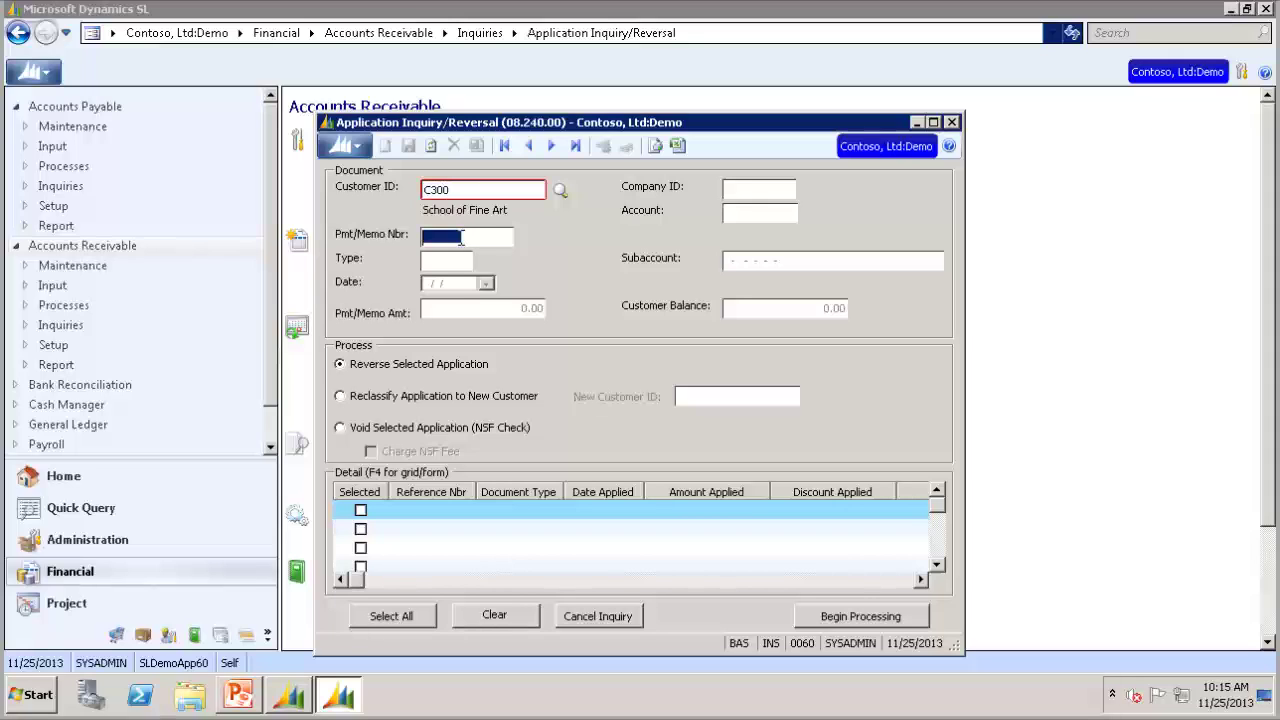
double_click(460, 237)
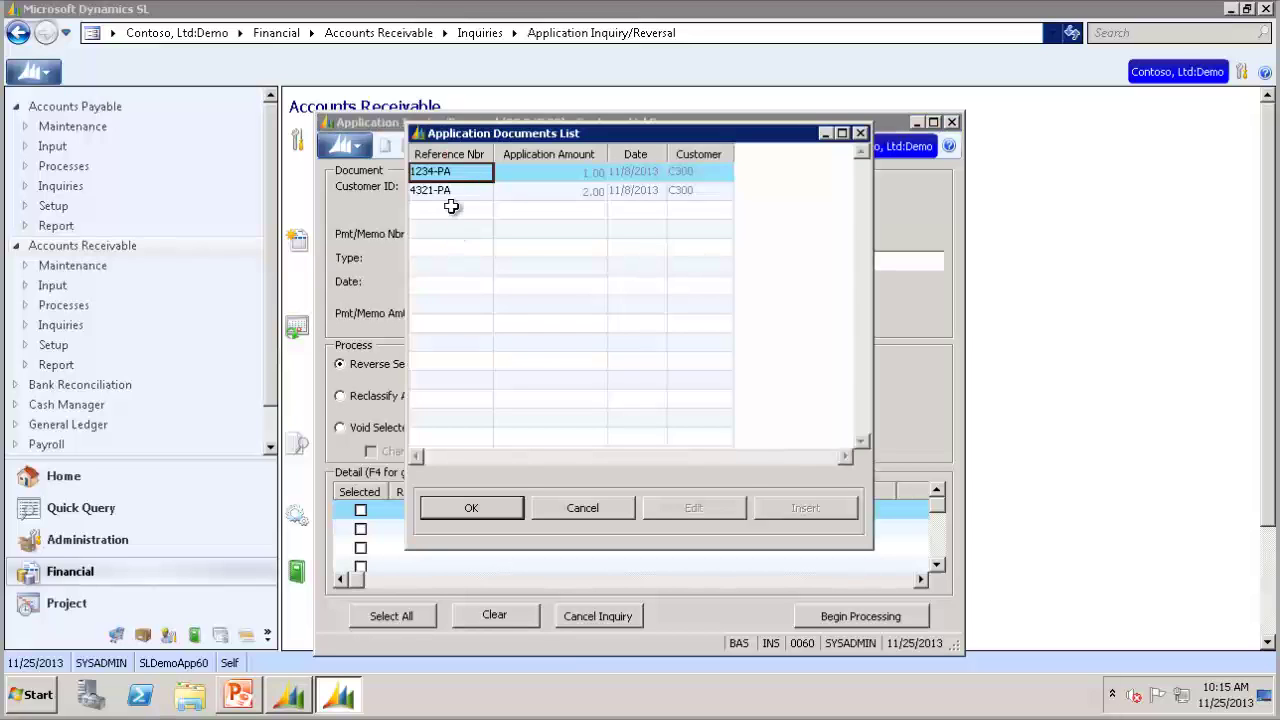
click(455, 190)
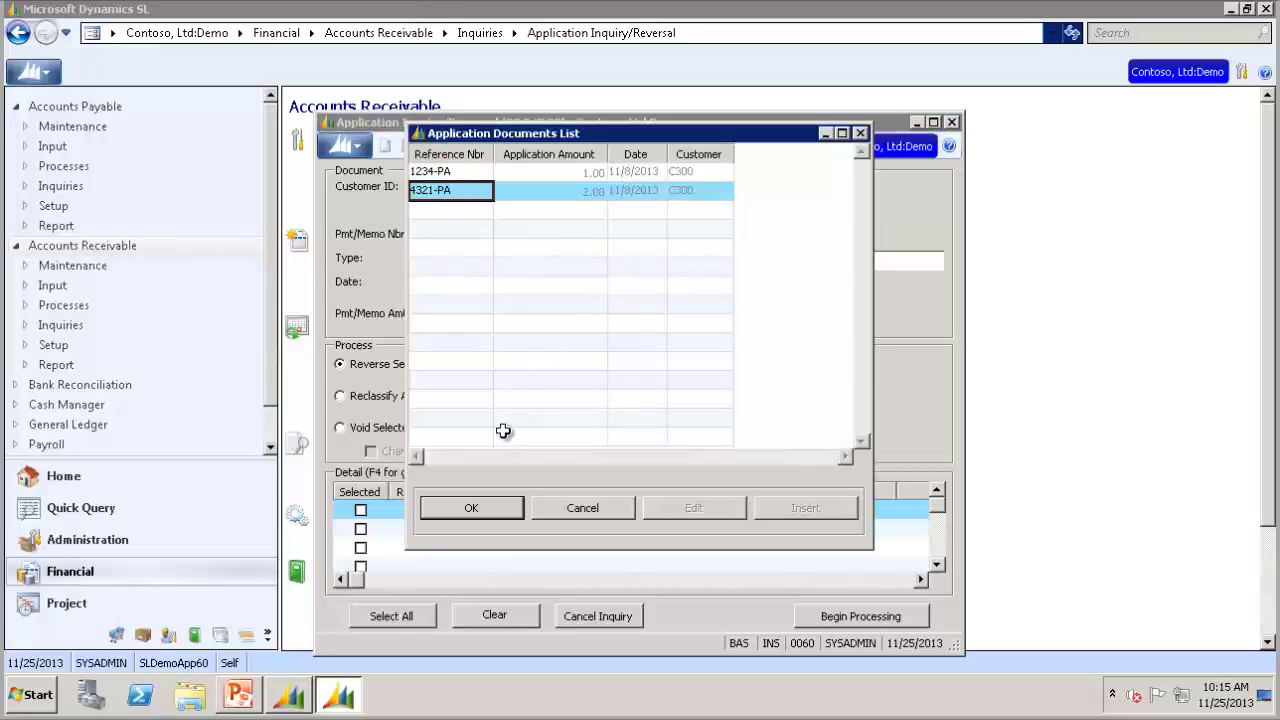
click(470, 507)
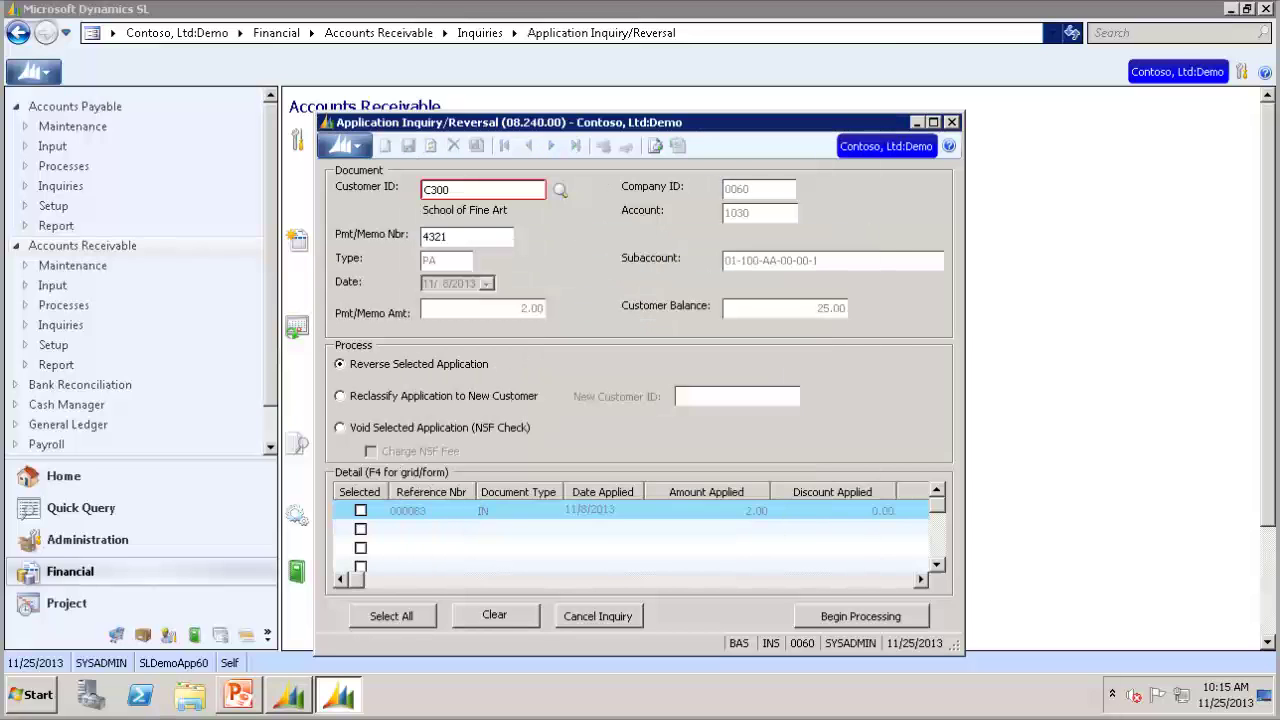
Reverse payment 4321's 2.00 application to invoice 000083.
click(360, 511)
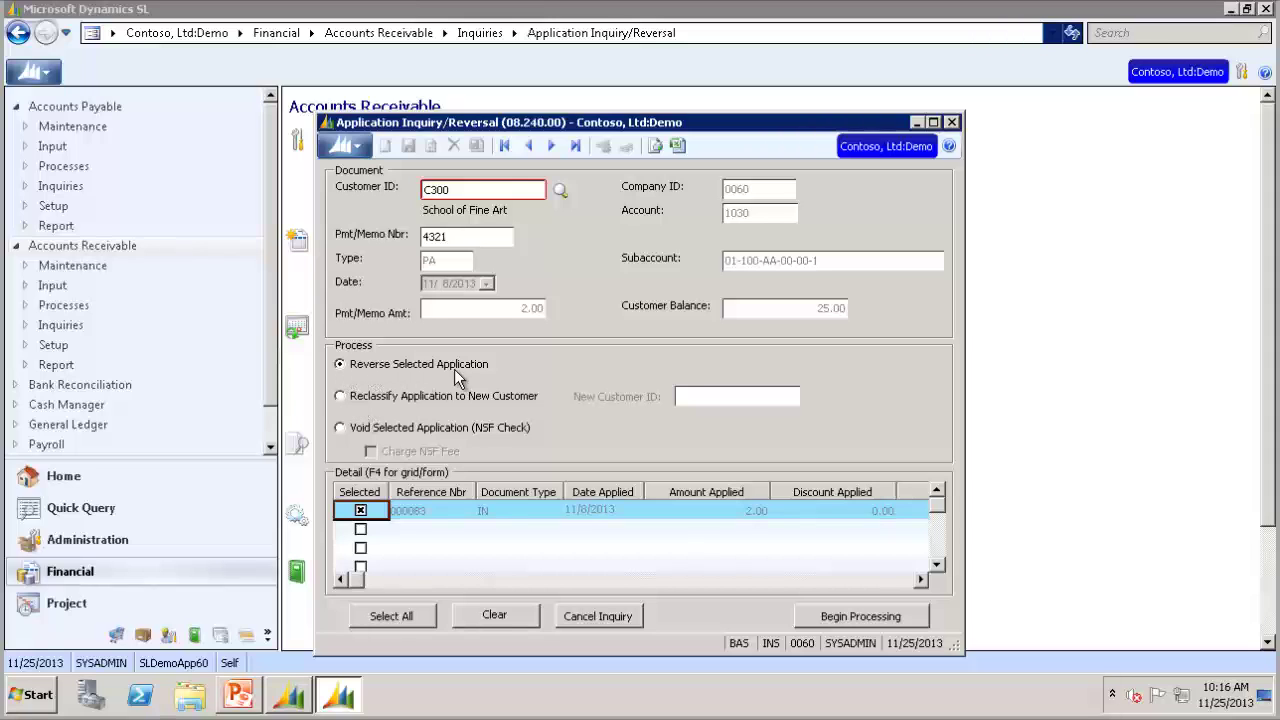
click(883, 615)
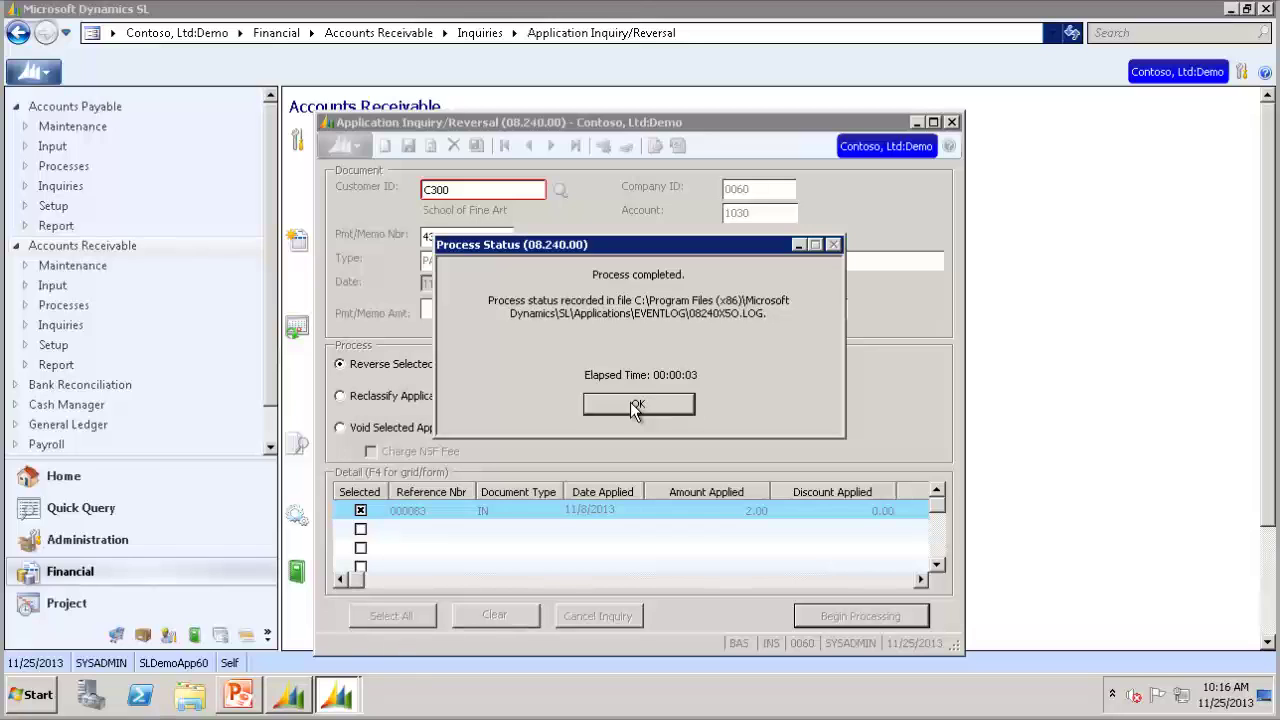
click(634, 404)
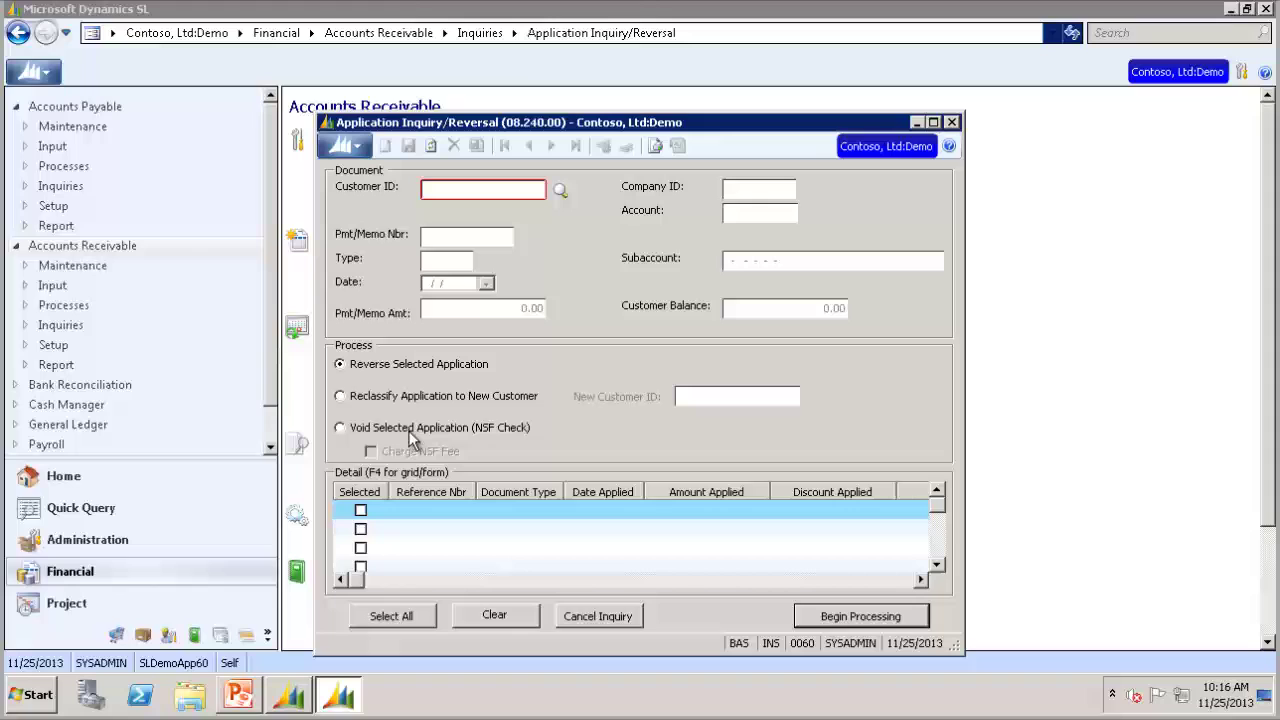
Choose Reclassify Application to New Customer and place the cursor in New Customer ID.
click(340, 397)
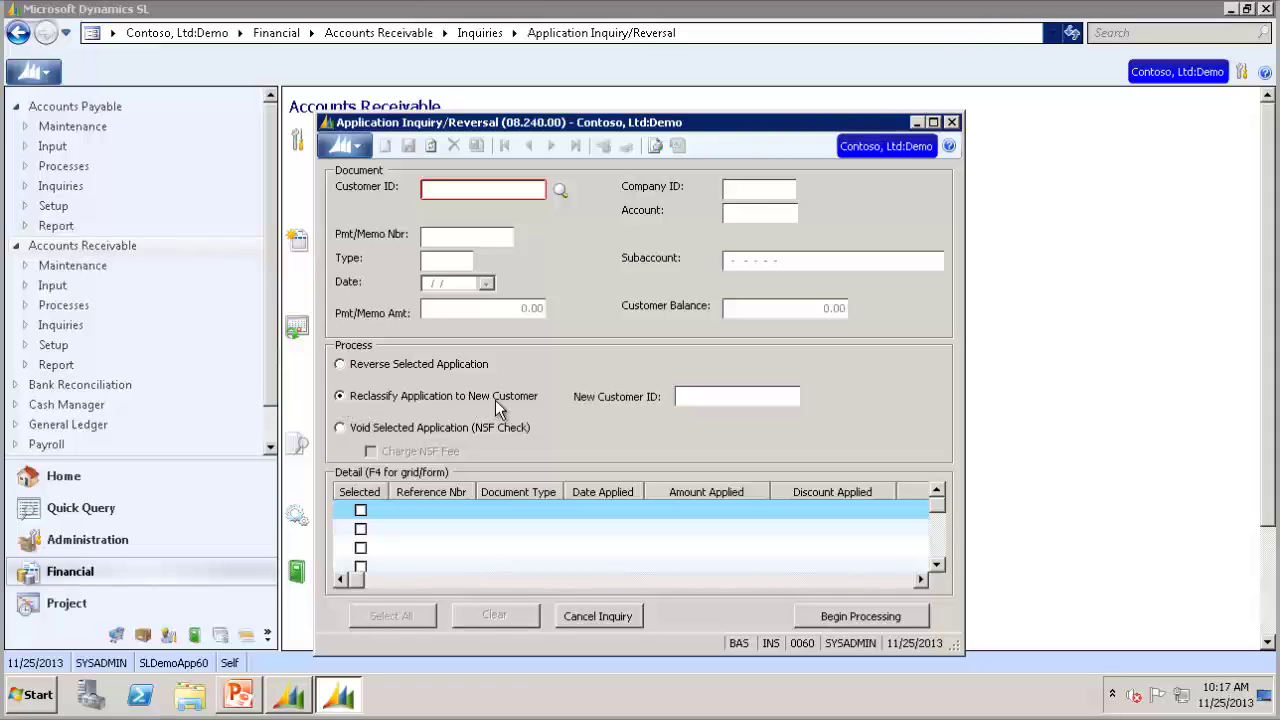
click(730, 399)
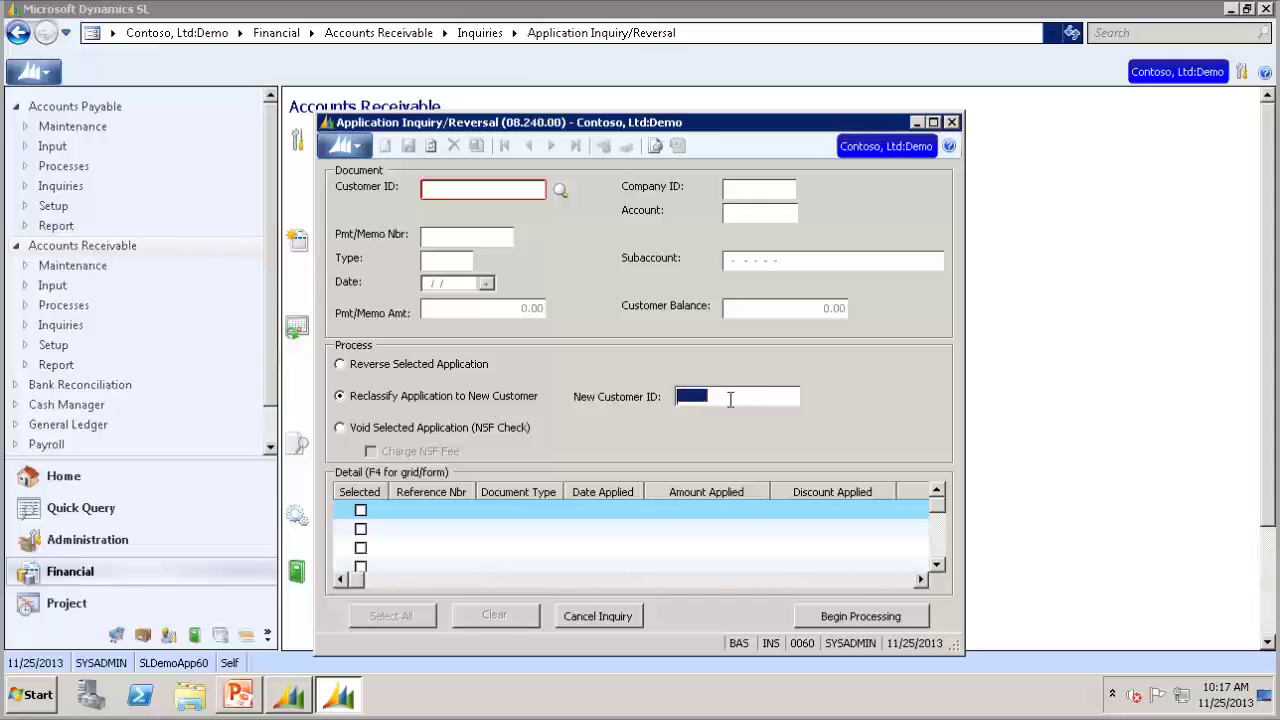